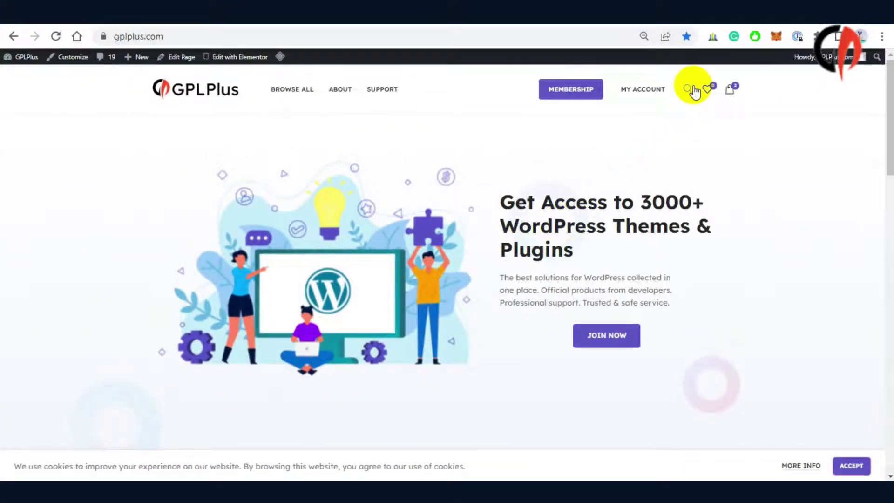
# Search GPLPlus for 'wpbakery' and open WPBakery Page Builder 6.9.0's free download section
pyautogui.click(686, 88)
pyautogui.write('w')
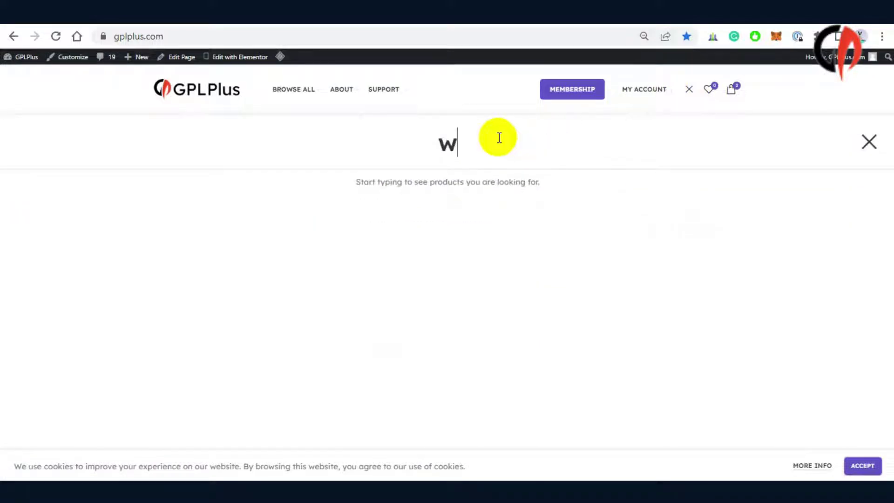
pyautogui.write('pbakery')
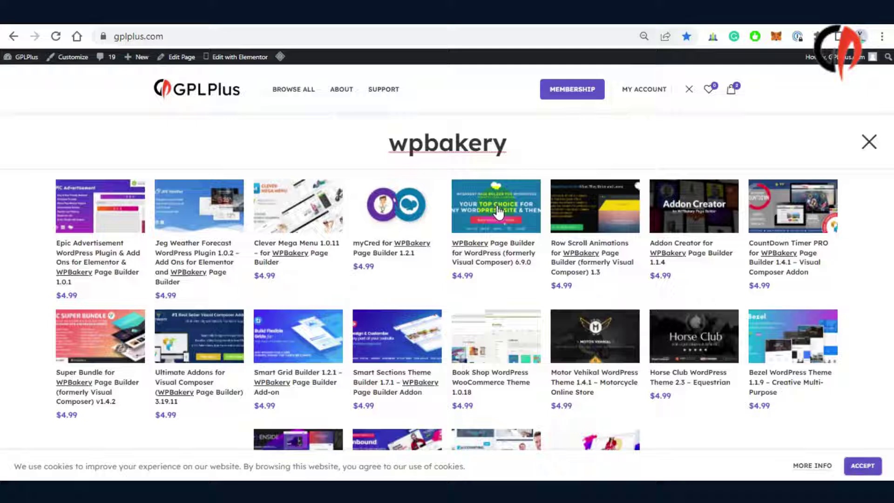
pyautogui.click(495, 212)
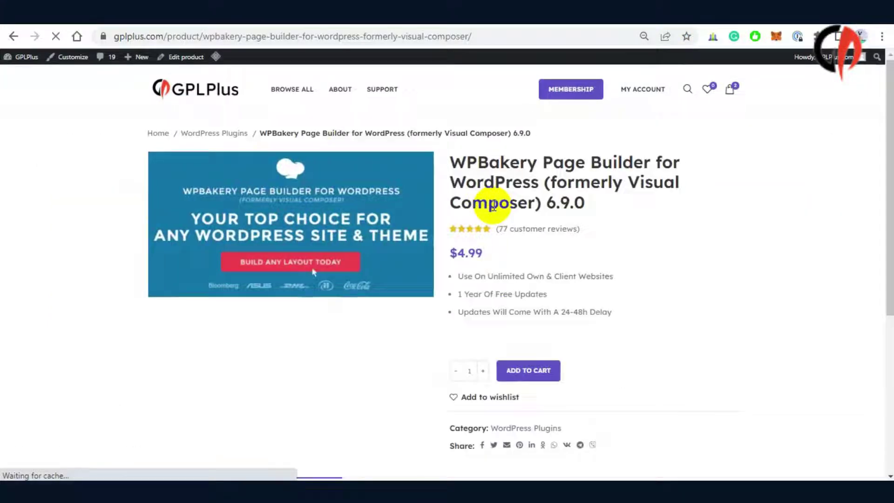
pyautogui.scroll(-3, 492, 205)
pyautogui.scroll(-2, 489, 206)
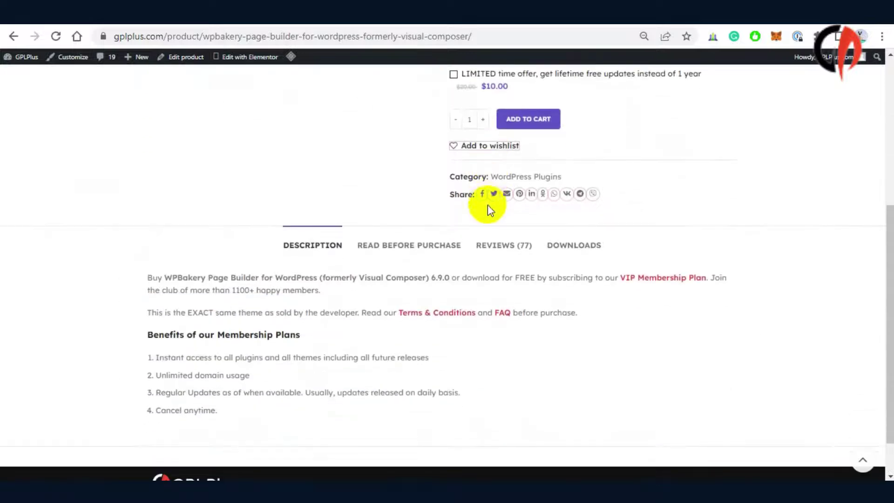
pyautogui.click(564, 247)
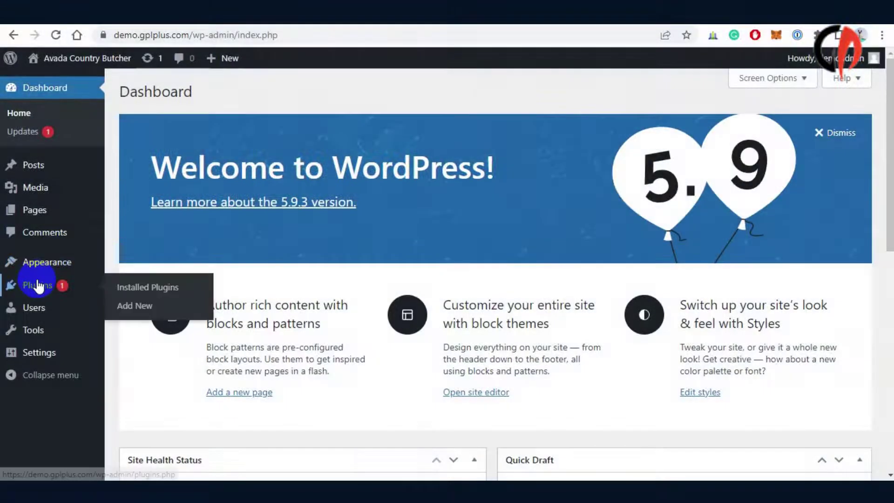
# Upload js_composer.zip as a new plugin, install it, and activate WPBakery Page Builder
pyautogui.click(135, 306)
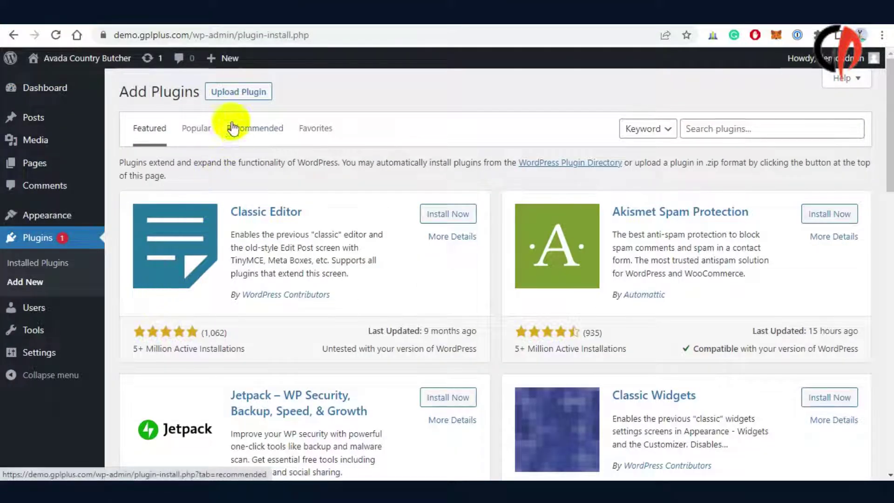
pyautogui.click(239, 93)
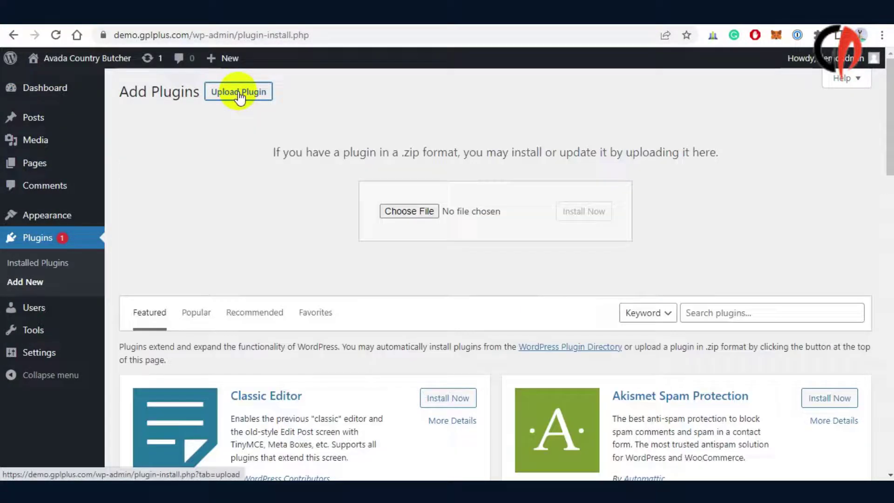
pyautogui.click(408, 213)
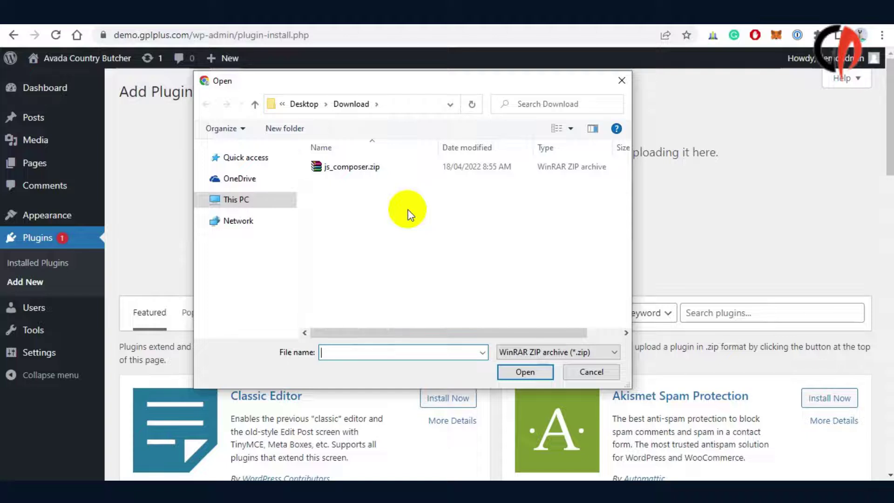
pyautogui.click(324, 167)
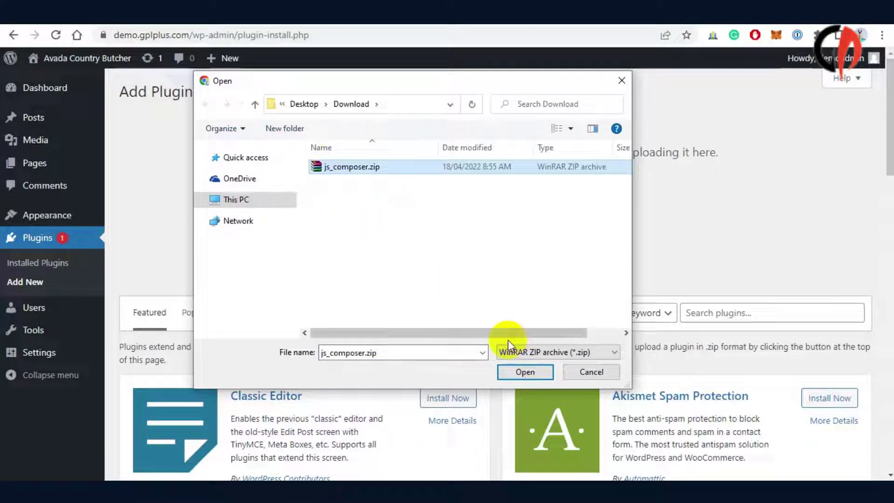
pyautogui.click(517, 371)
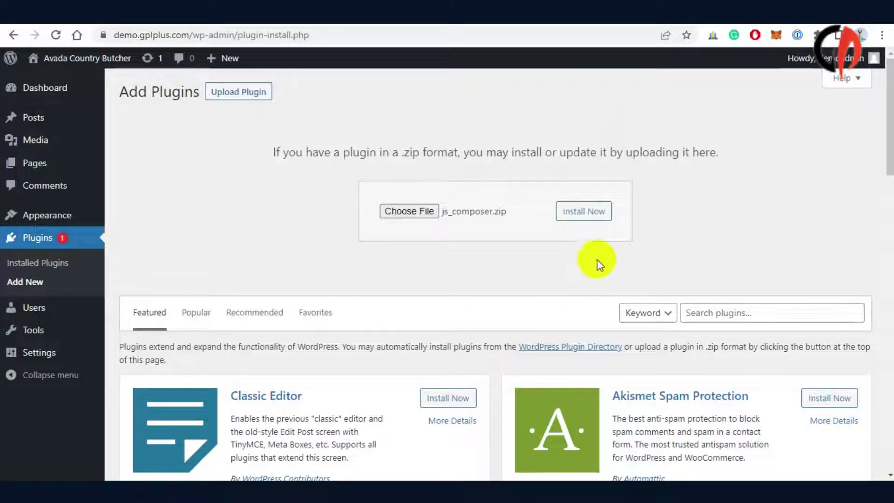
pyautogui.click(580, 213)
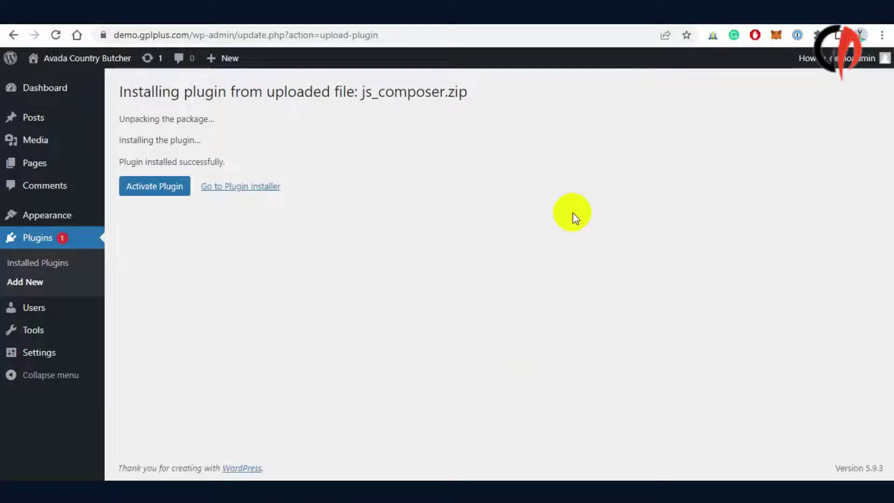
pyautogui.click(158, 187)
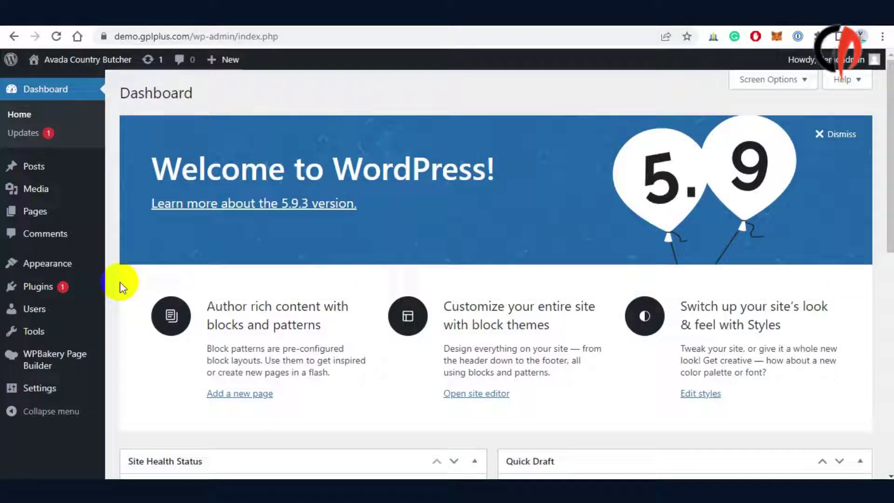
# In Role Manager, set Administrator post types to Custom with post and page ticked, then save
pyautogui.click(55, 360)
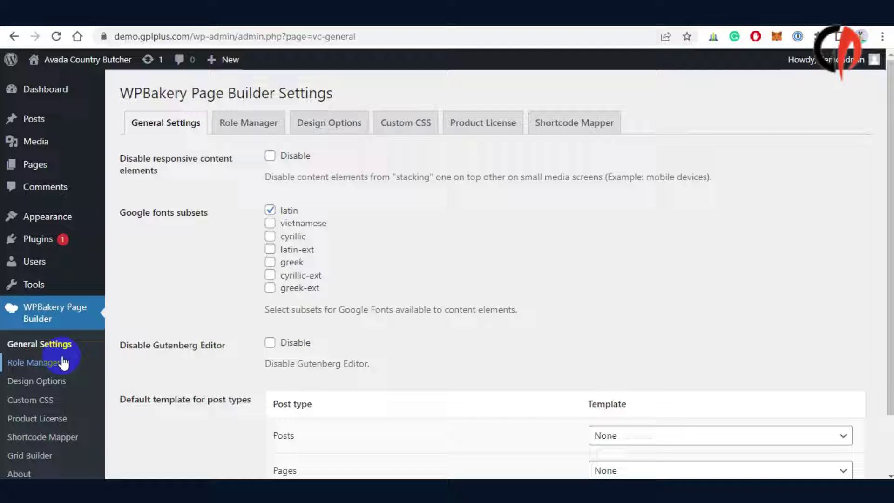
pyautogui.click(251, 130)
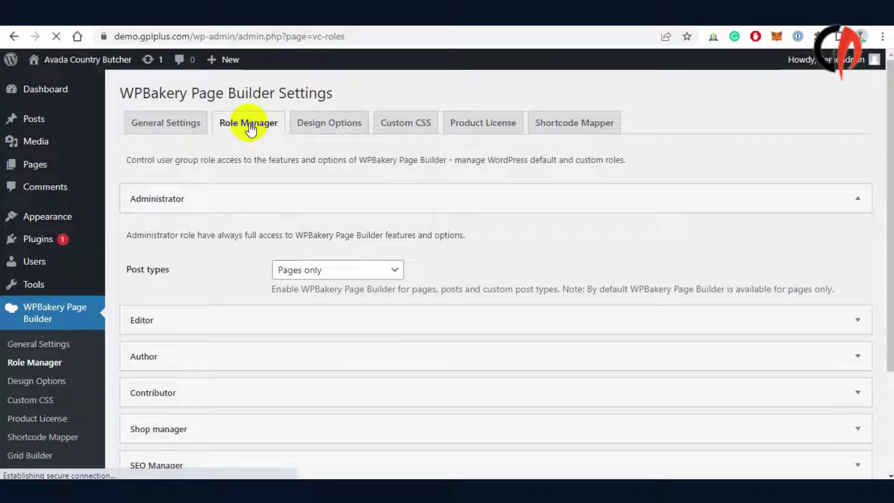
pyautogui.scroll(-2, 249, 125)
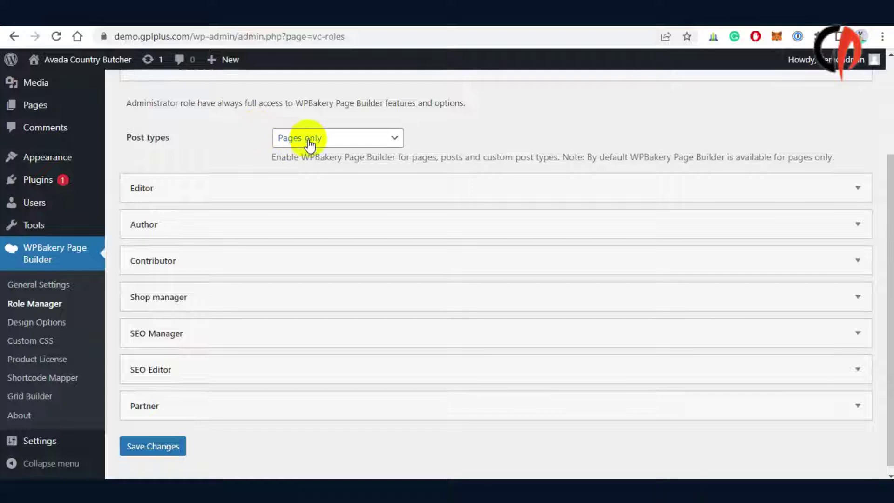
pyautogui.click(329, 144)
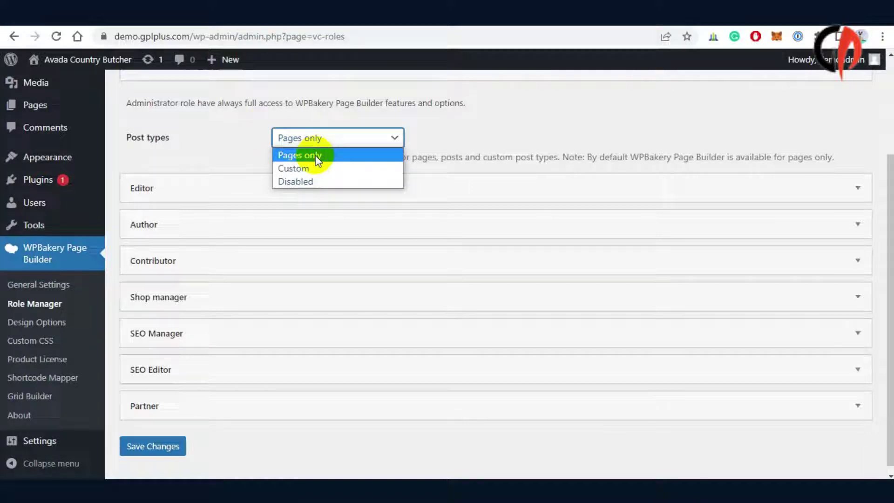
pyautogui.click(310, 169)
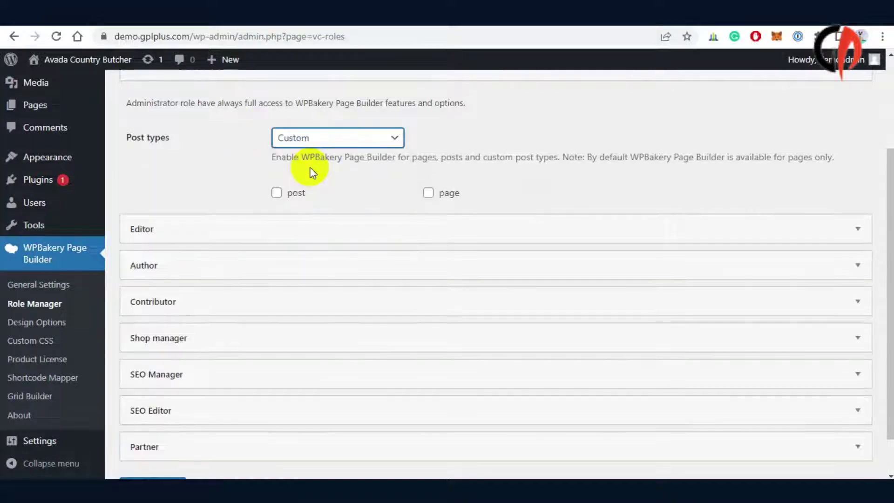
pyautogui.click(277, 193)
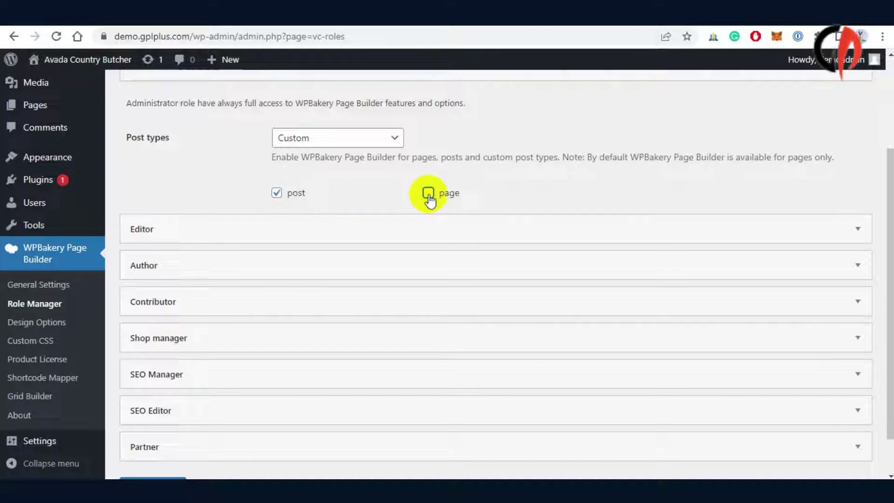
pyautogui.click(428, 193)
pyautogui.moveTo(883, 214); pyautogui.dragTo(884, 284)
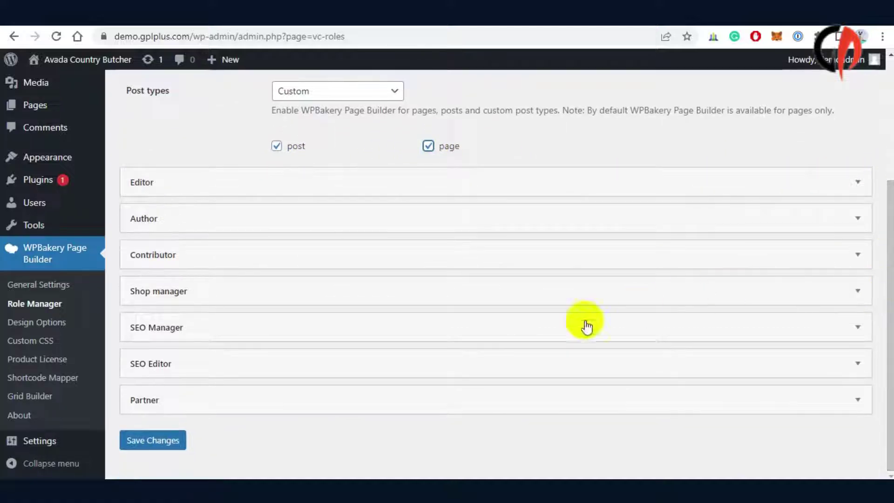
pyautogui.click(151, 441)
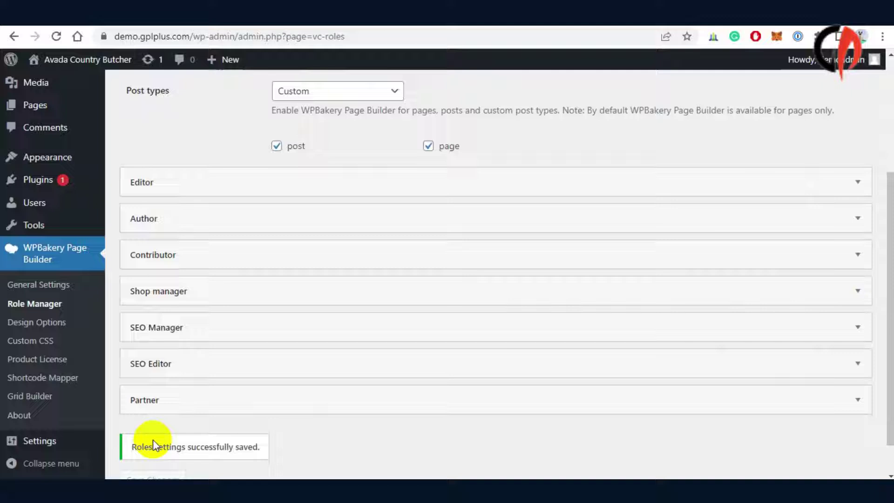
# Create a new post, switch it to WPBakery, and open it in the Frontend Editor
pyautogui.scroll(5, 153, 439)
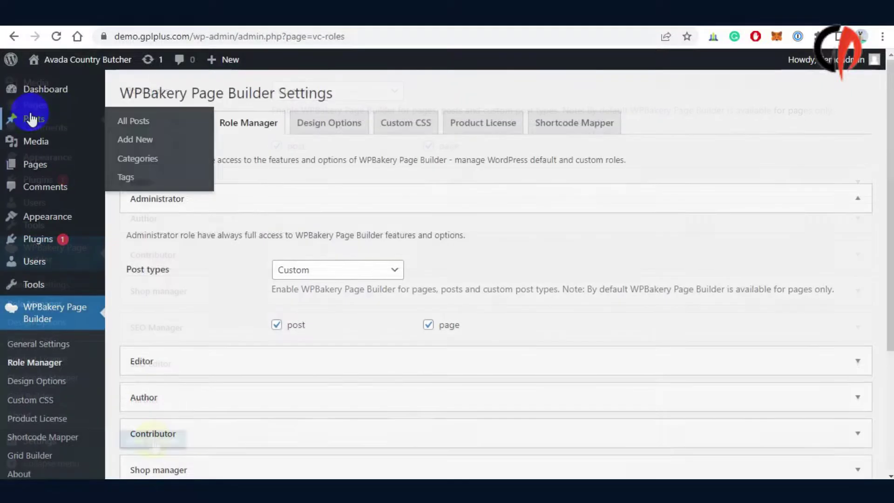
pyautogui.click(134, 143)
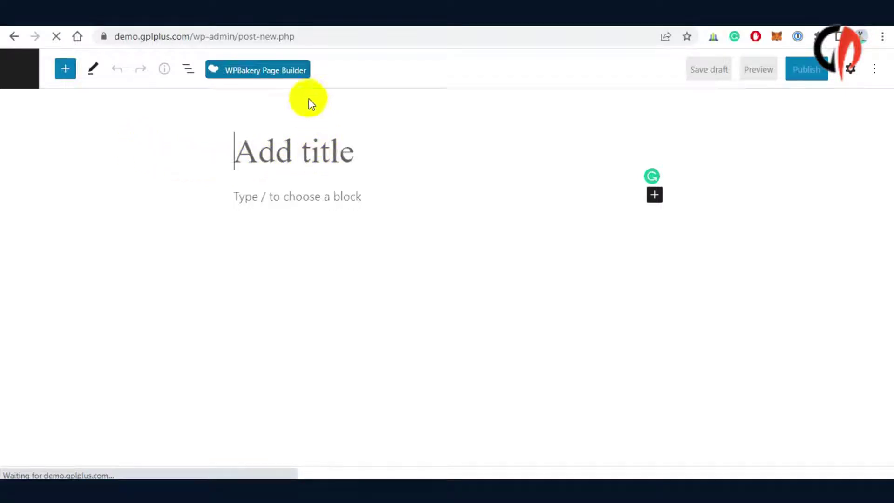
pyautogui.click(261, 73)
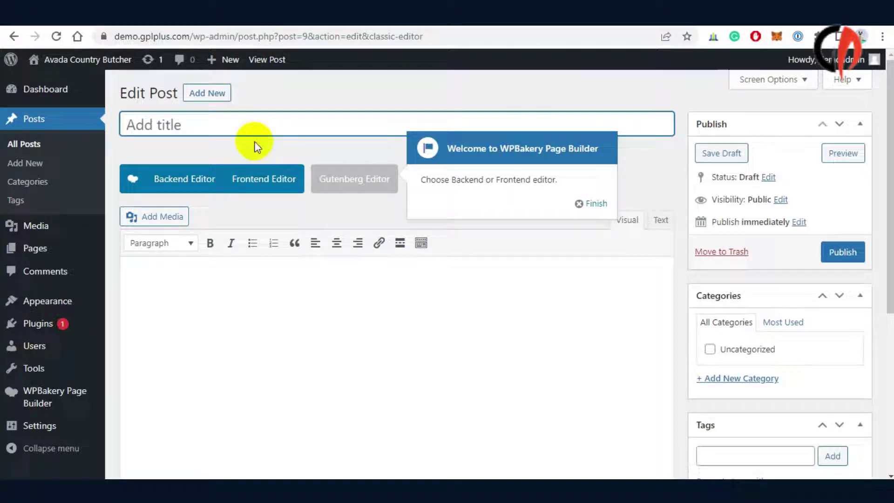
pyautogui.click(591, 205)
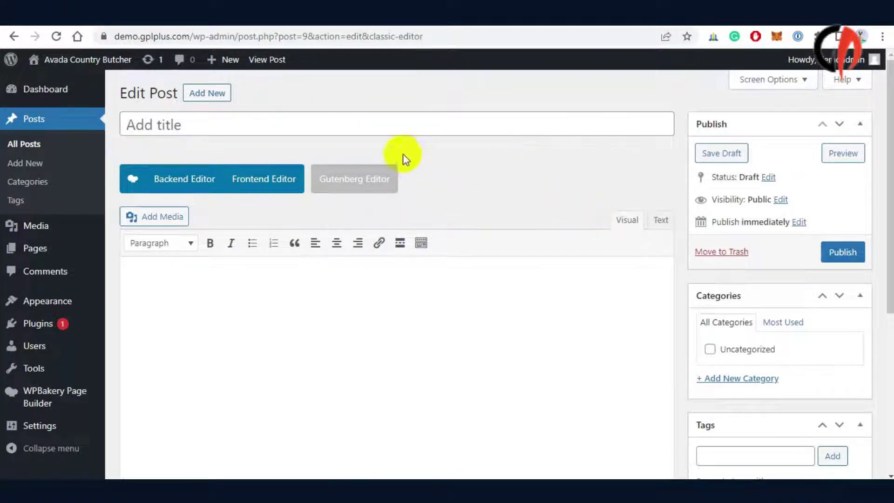
pyautogui.click(264, 182)
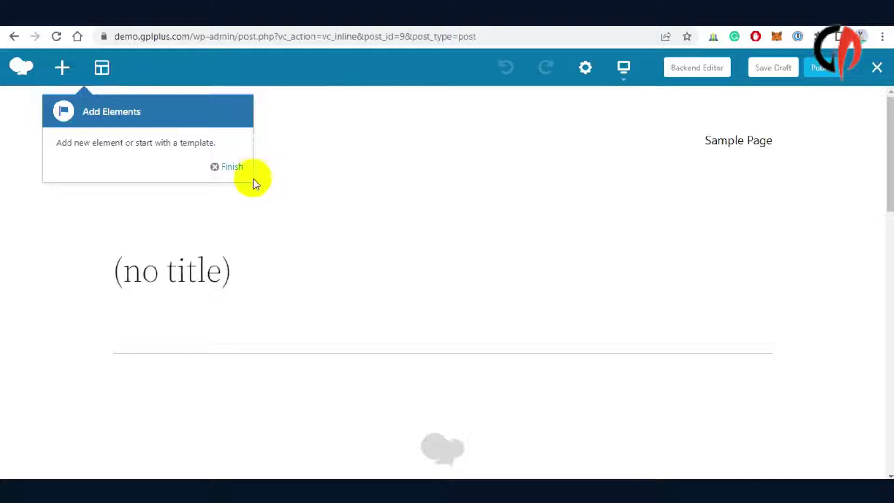
# Open Add Template and access the online WPBakery template library
pyautogui.click(224, 167)
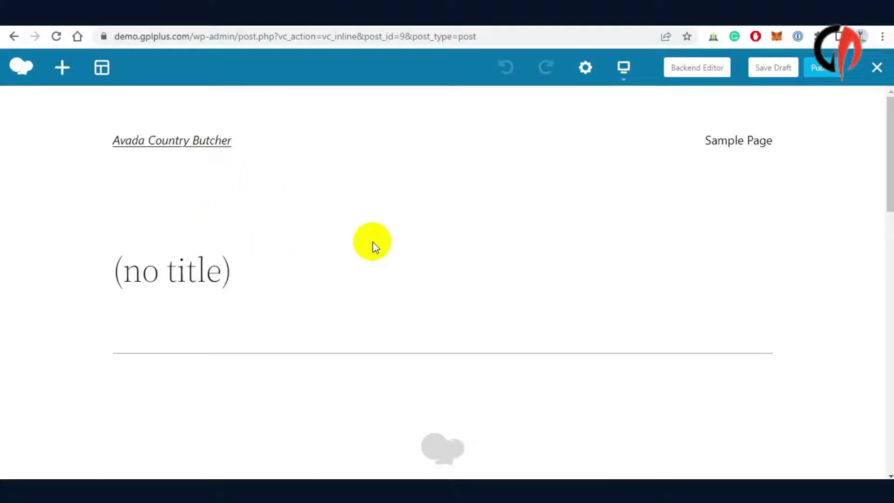
pyautogui.scroll(-7, 372, 241)
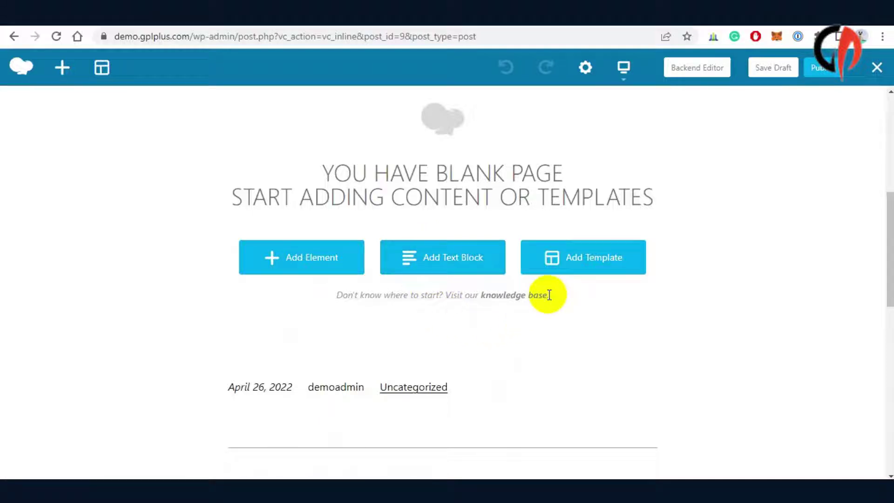
pyautogui.click(587, 260)
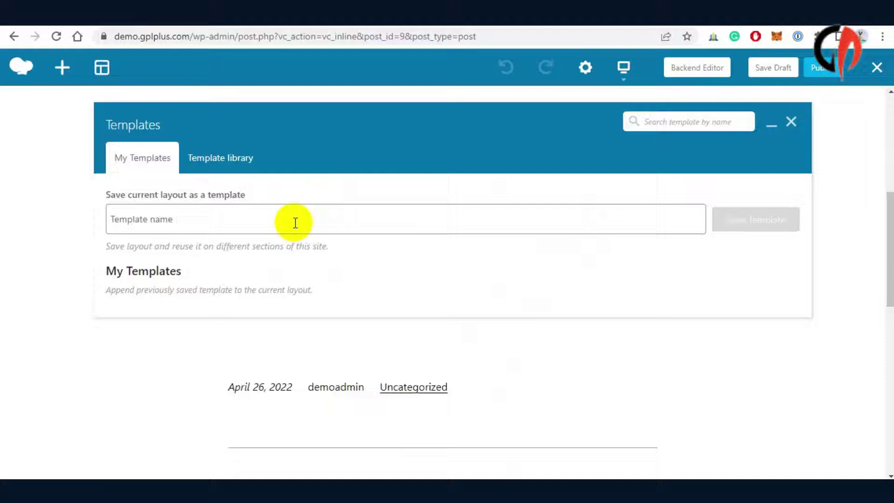
pyautogui.click(223, 160)
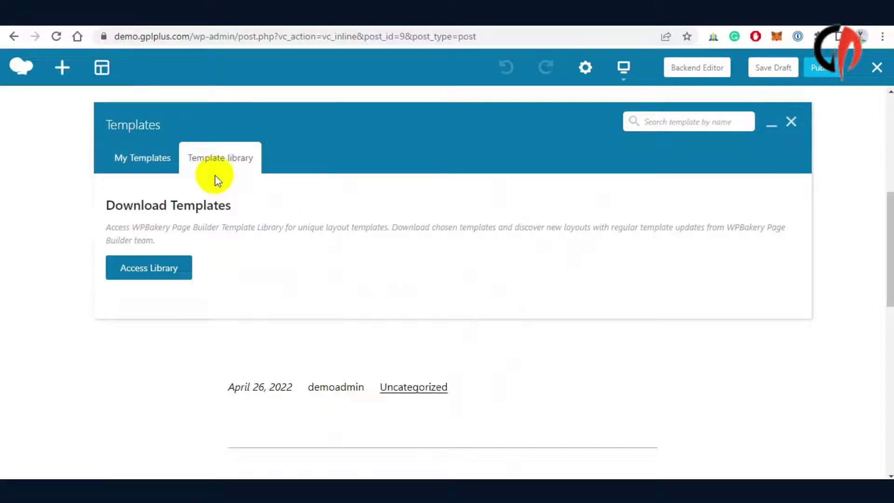
pyautogui.click(148, 271)
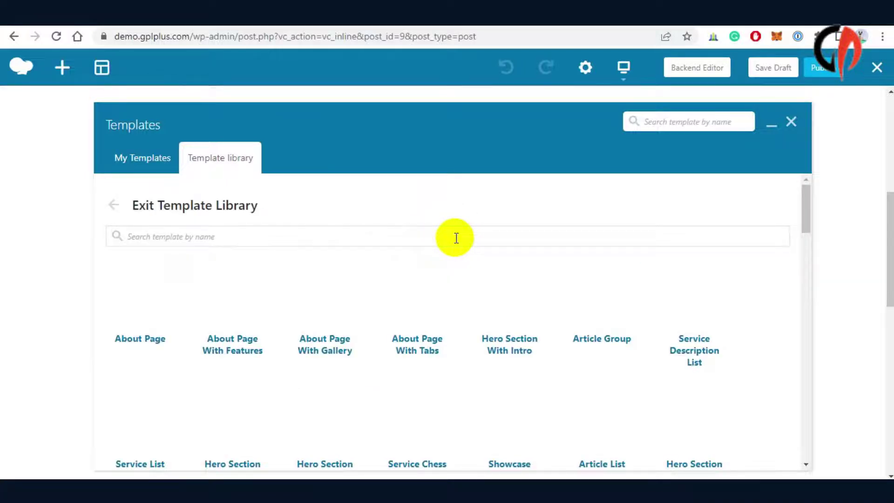
# Scroll the template library down to the Law Firm Hero Section template
pyautogui.scroll(-3, 454, 241)
pyautogui.scroll(-3, 453, 240)
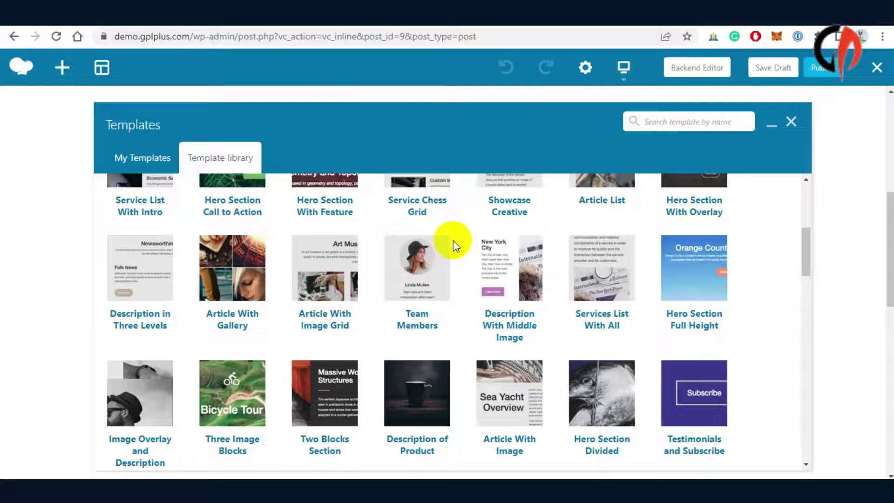
pyautogui.scroll(-1, 453, 240)
pyautogui.scroll(-3, 454, 241)
pyautogui.scroll(-6, 454, 241)
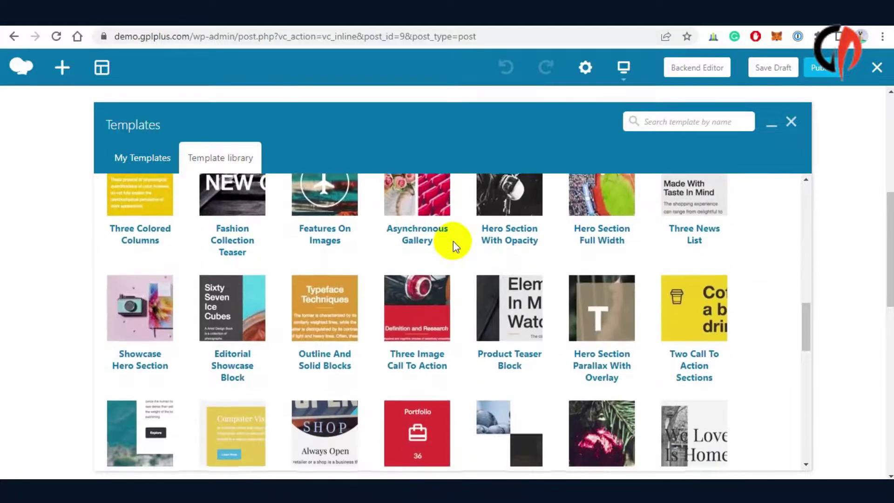
pyautogui.scroll(-2, 453, 241)
pyautogui.scroll(-2, 453, 241)
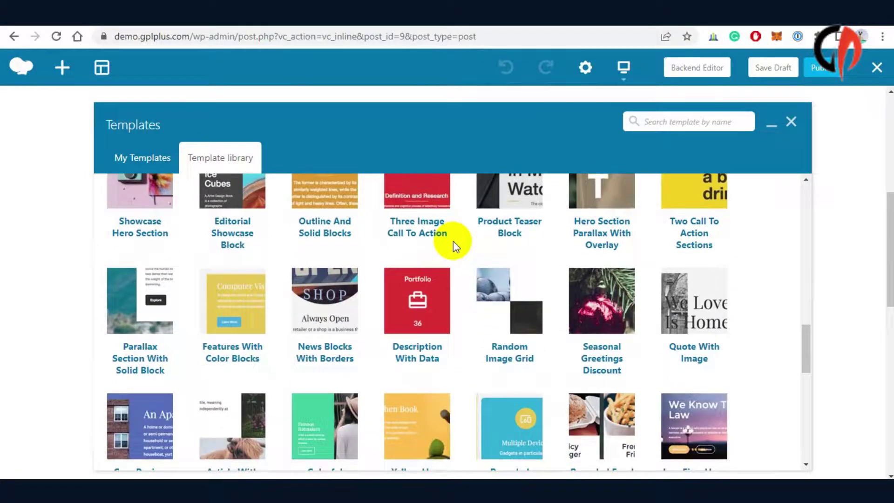
pyautogui.scroll(-3, 453, 241)
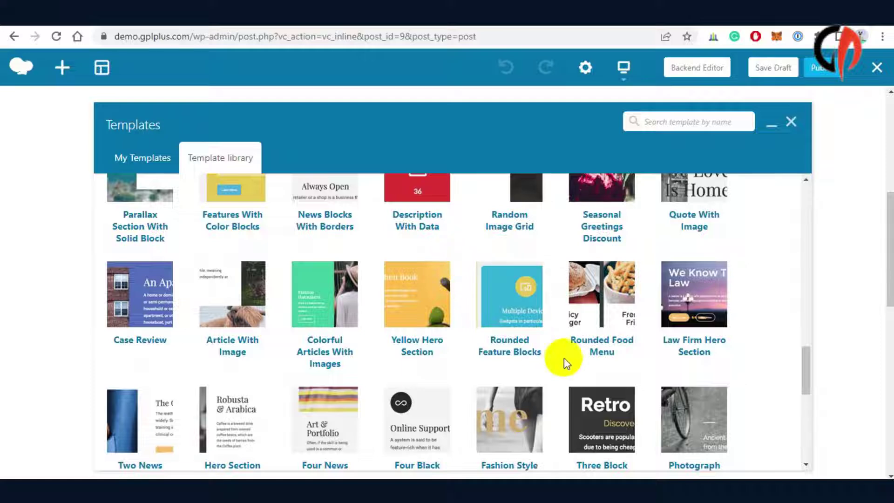
# Download the Law Firm Hero Section template, preview it, and add it to the post
pyautogui.moveTo(694, 294)
pyautogui.click(711, 296)
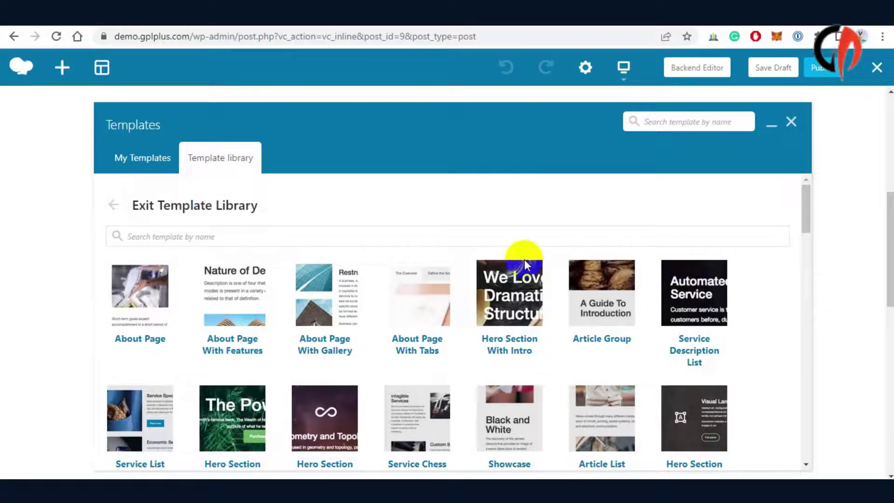
pyautogui.click(149, 203)
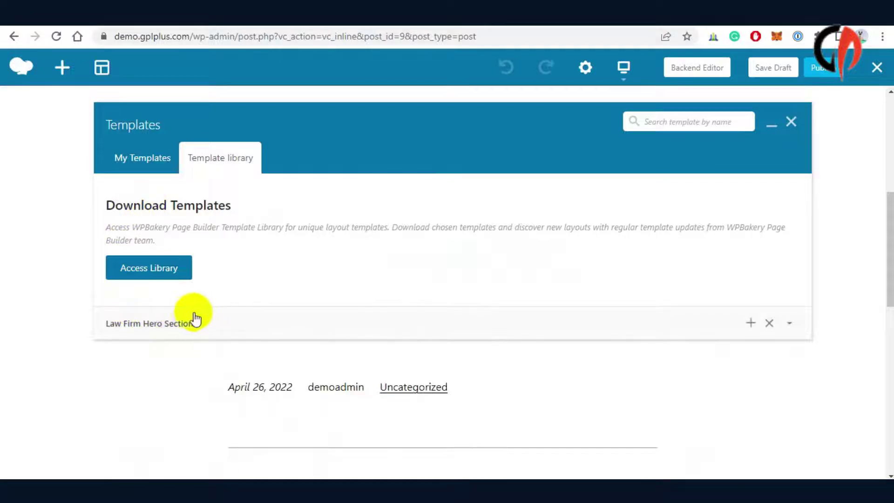
pyautogui.moveTo(447, 323)
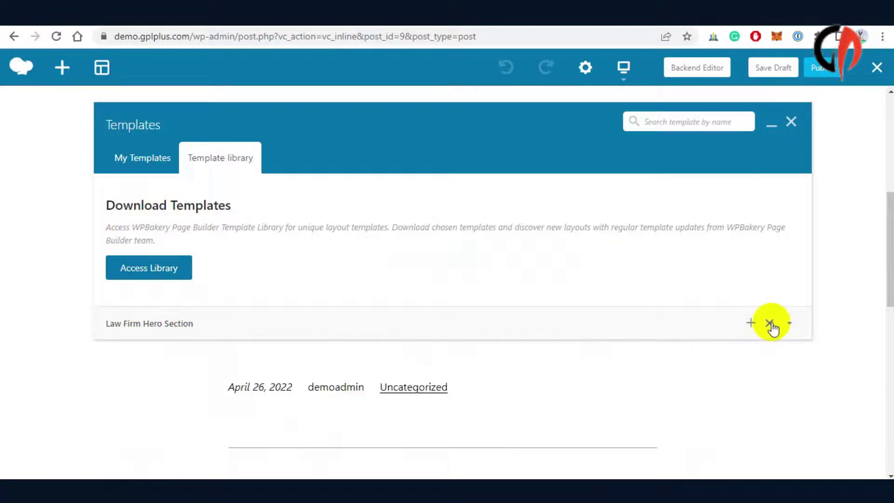
pyautogui.click(789, 323)
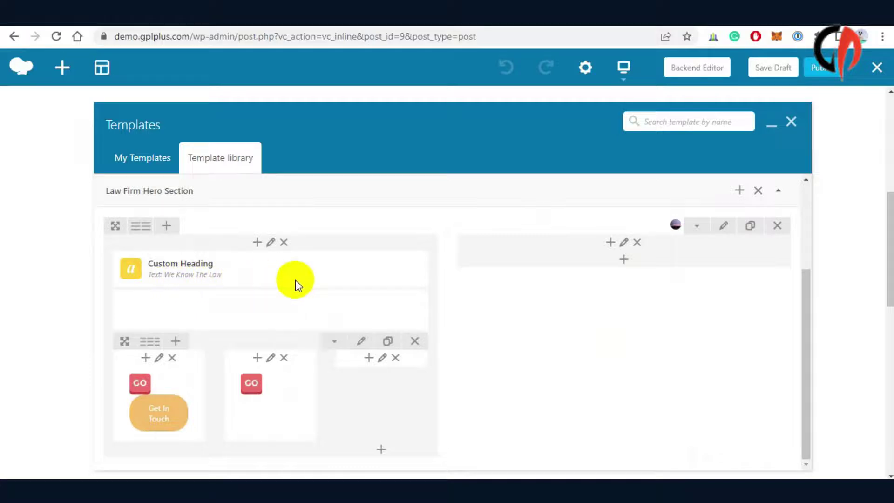
pyautogui.scroll(3, 734, 208)
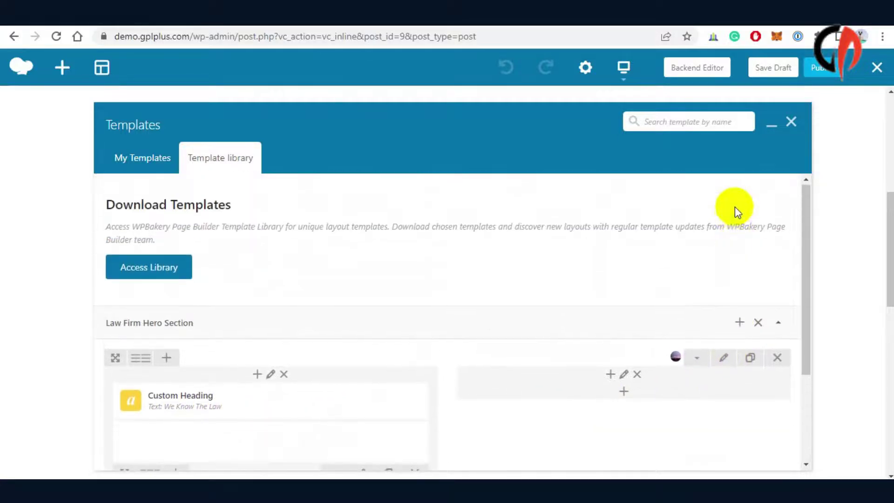
pyautogui.click(739, 323)
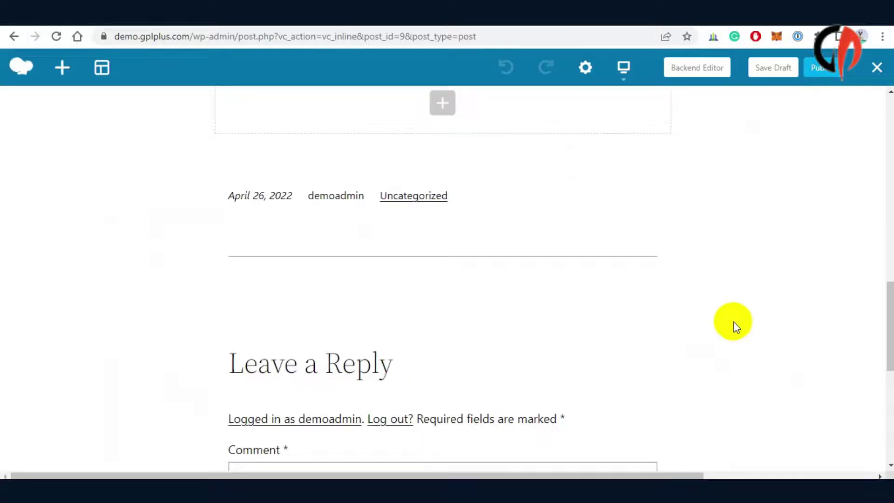
# Scroll through the post to inspect the inserted 'We Know The Law' hero section
pyautogui.scroll(-4, 733, 322)
pyautogui.scroll(-3, 731, 322)
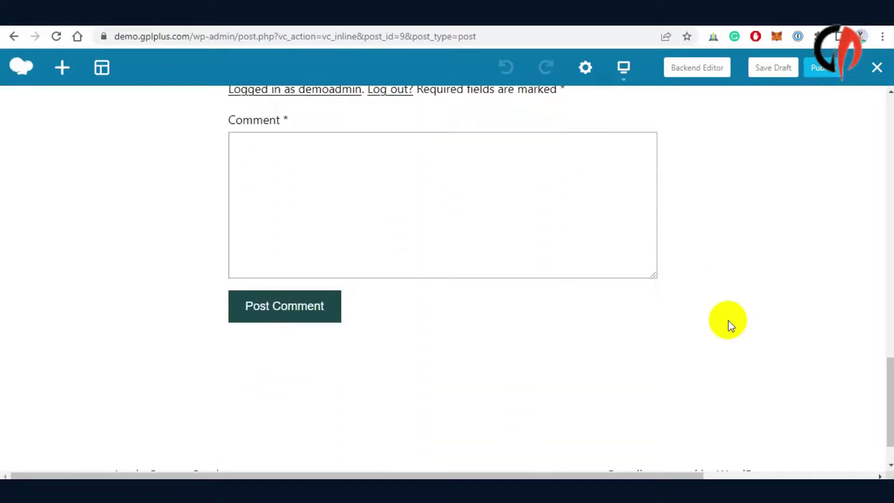
pyautogui.scroll(5, 729, 322)
pyautogui.scroll(4, 729, 322)
pyautogui.scroll(5, 728, 320)
pyautogui.scroll(3, 726, 319)
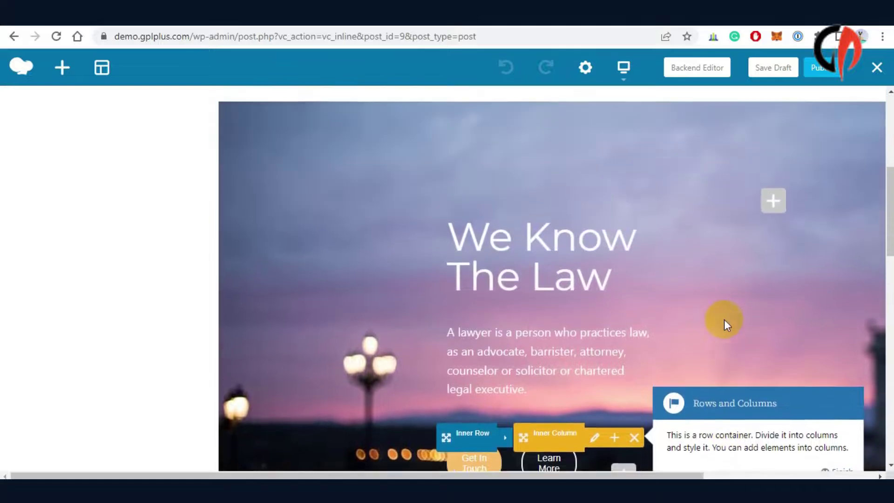
pyautogui.scroll(3, 724, 319)
pyautogui.scroll(-3, 717, 320)
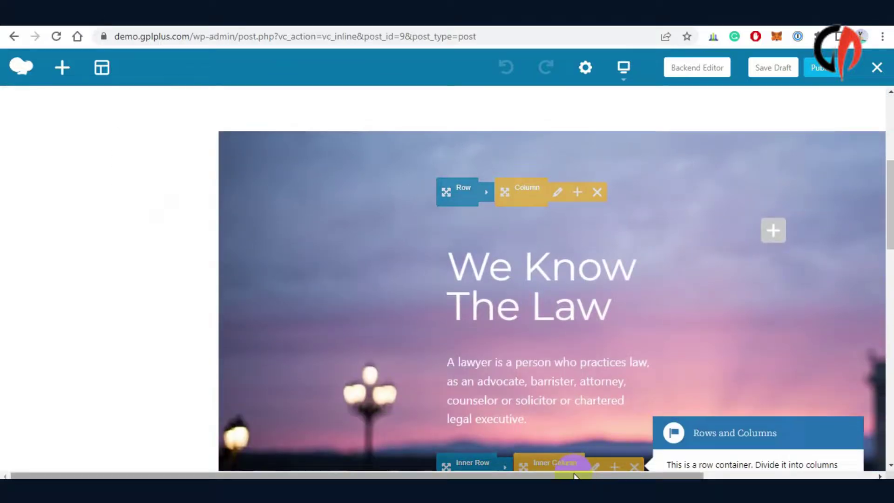
pyautogui.moveTo(582, 476); pyautogui.dragTo(725, 476)
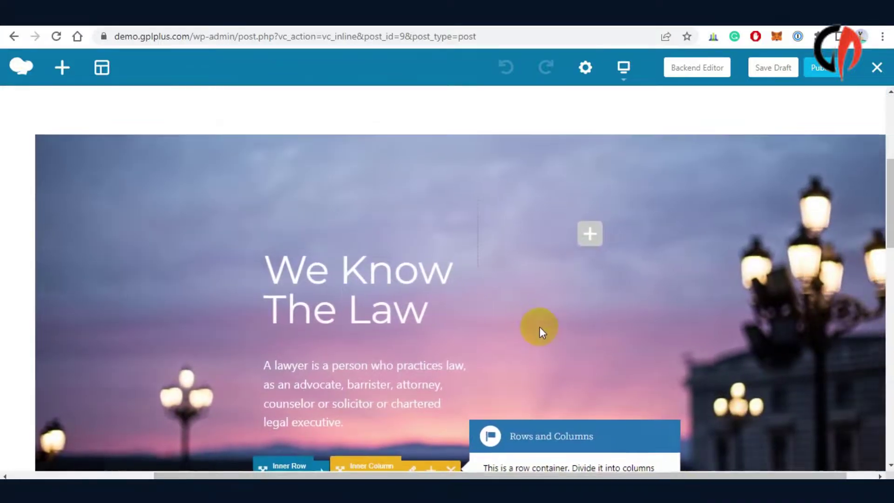
pyautogui.scroll(6, 539, 326)
# Scroll the GPLPlus product page for WPBakery Page Builder 6.9.0, priced $4.99
pyautogui.scroll(-5, 501, 307)
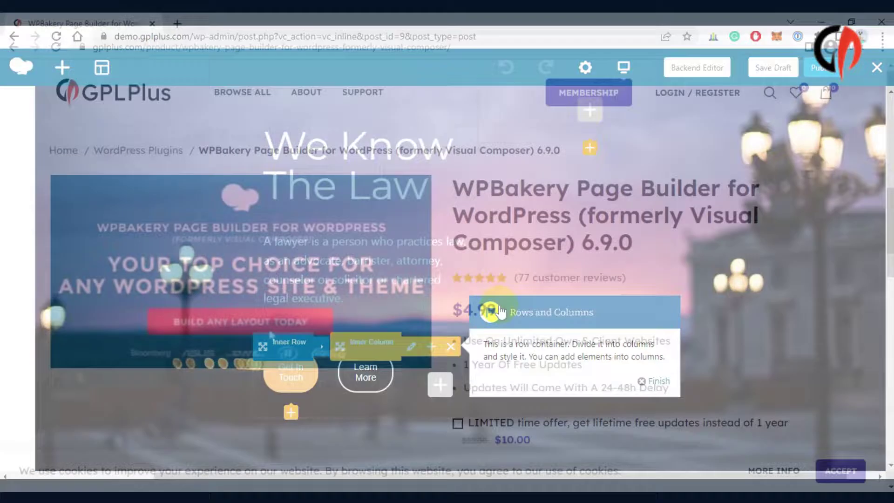